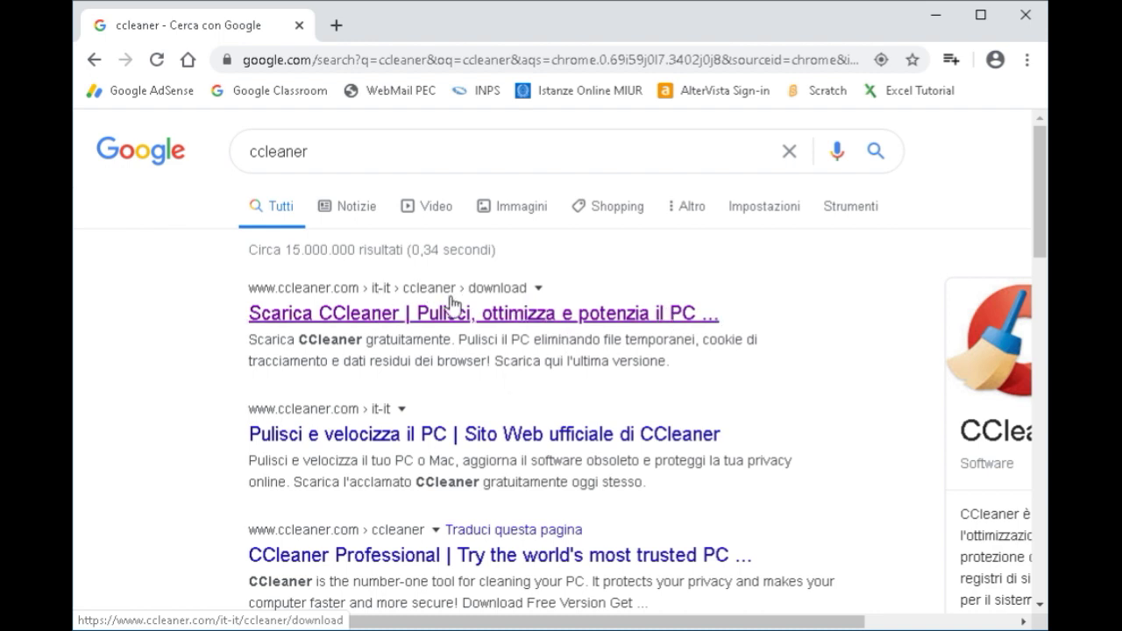
Open the CCleaner download page from the search results and start downloading the Free version.
click(443, 323)
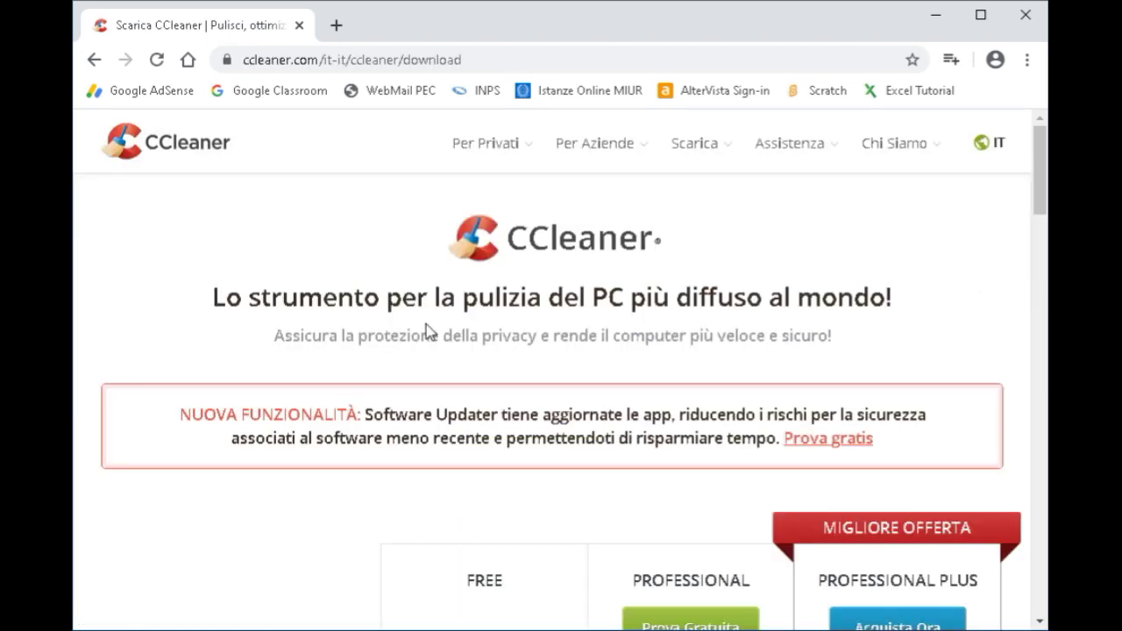
scroll(502, 355, down, 2)
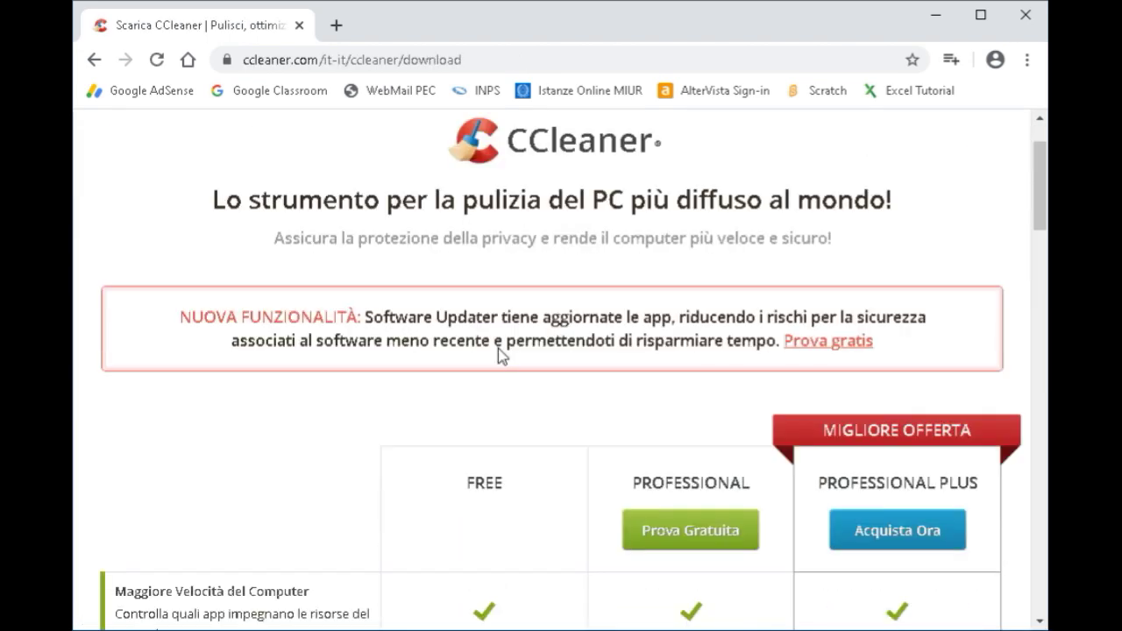
scroll(500, 349, down, 1)
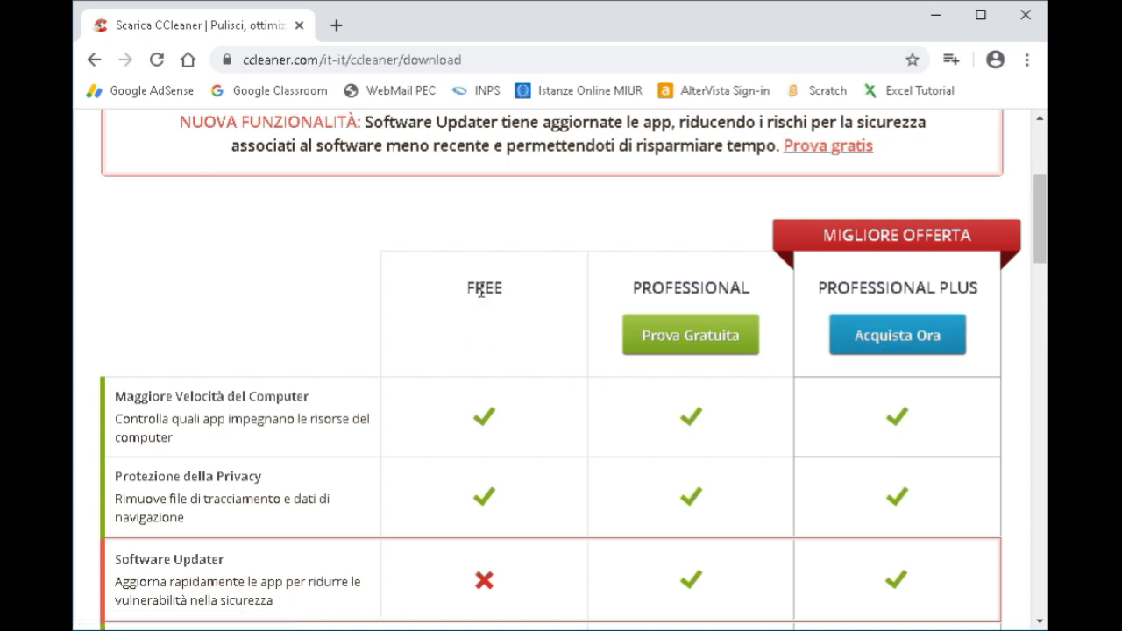
scroll(481, 287, down, 1)
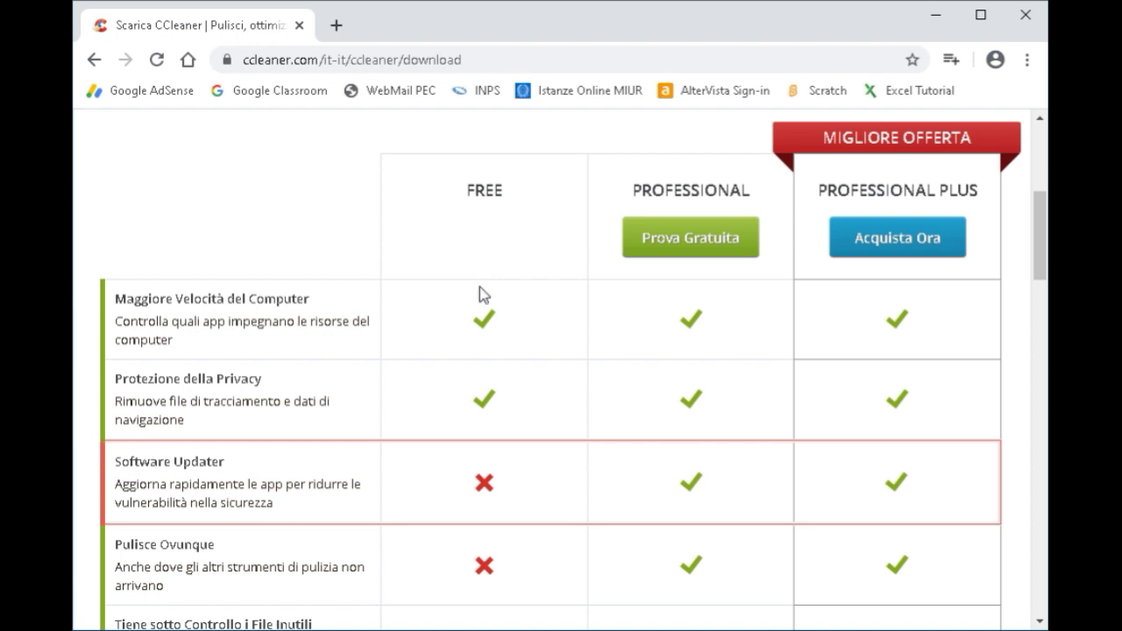
scroll(480, 287, down, 8)
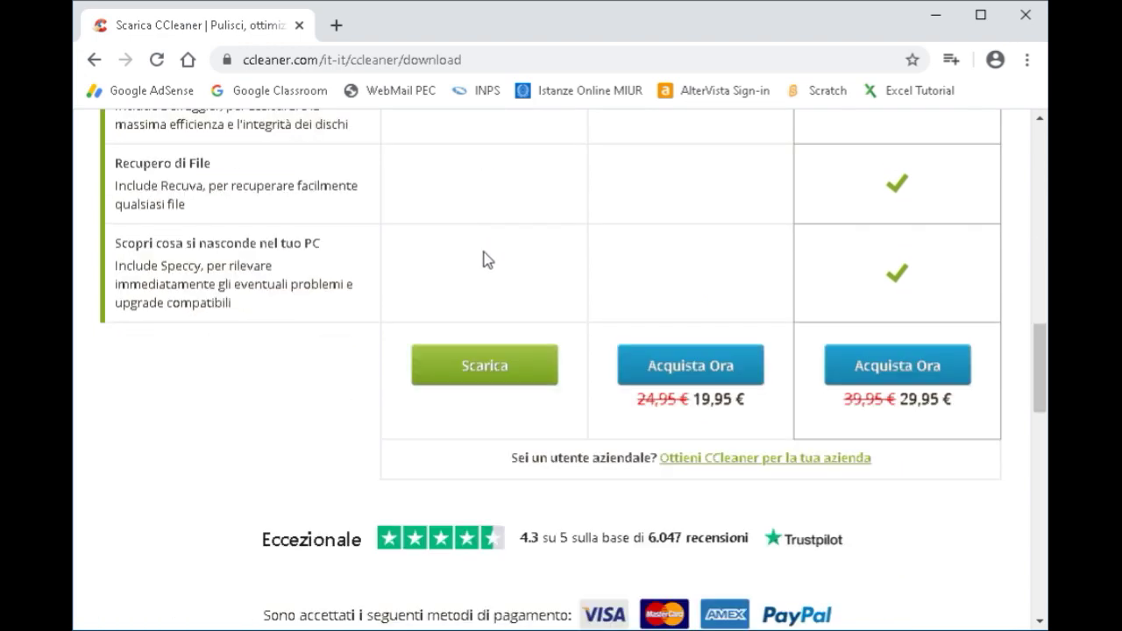
click(525, 369)
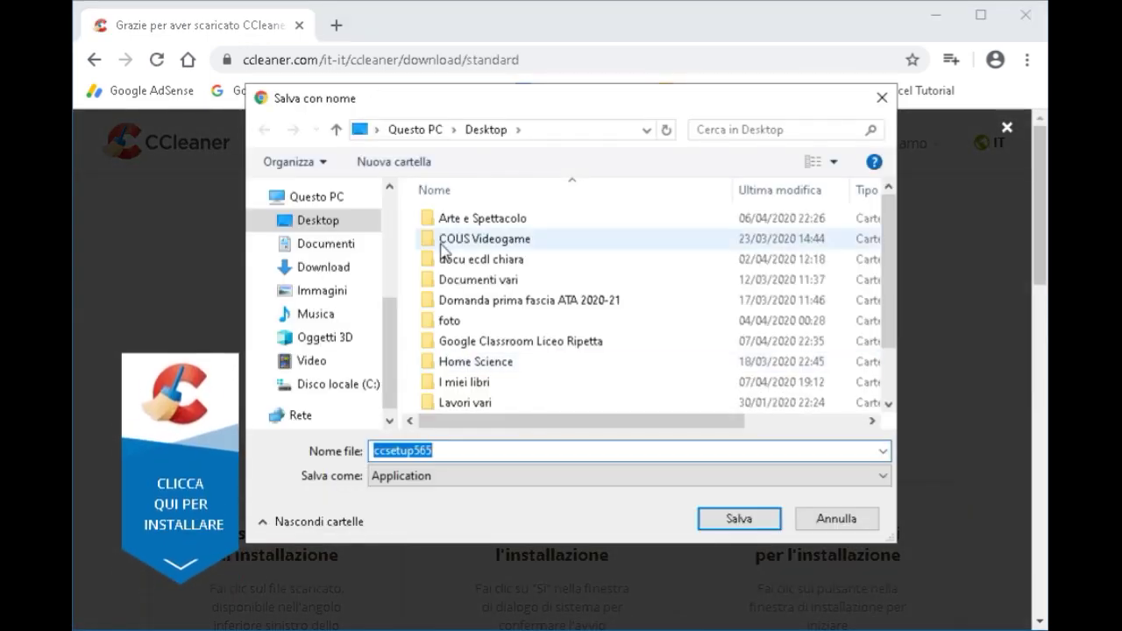
Save the ccsetup565 installer to the Desktop and close the browser.
drag(535, 104, 543, 88)
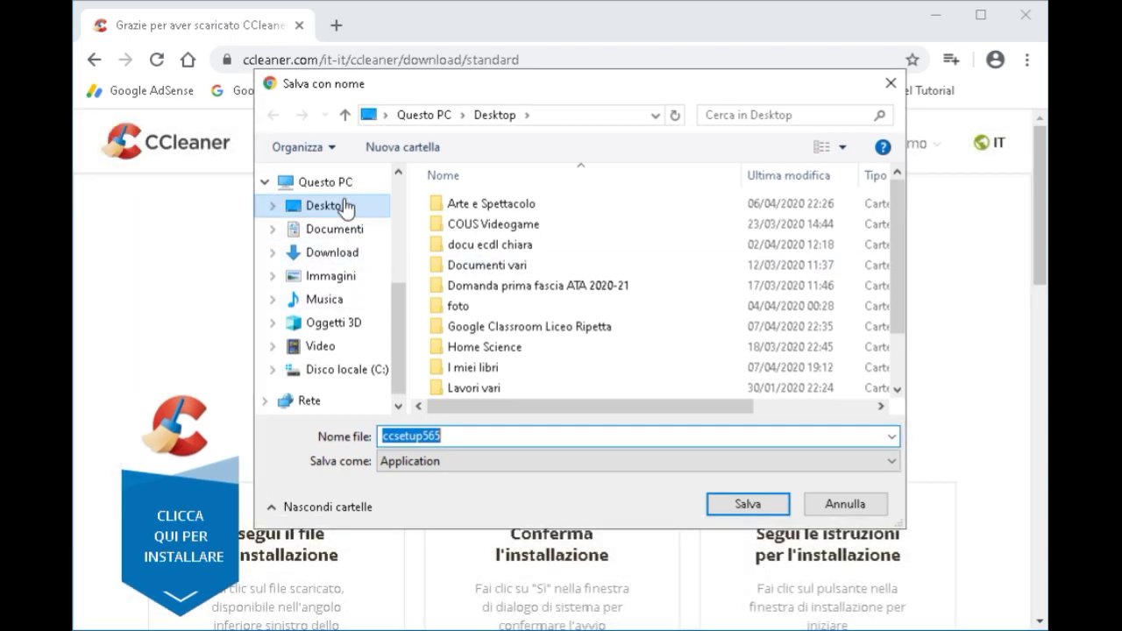
click(347, 214)
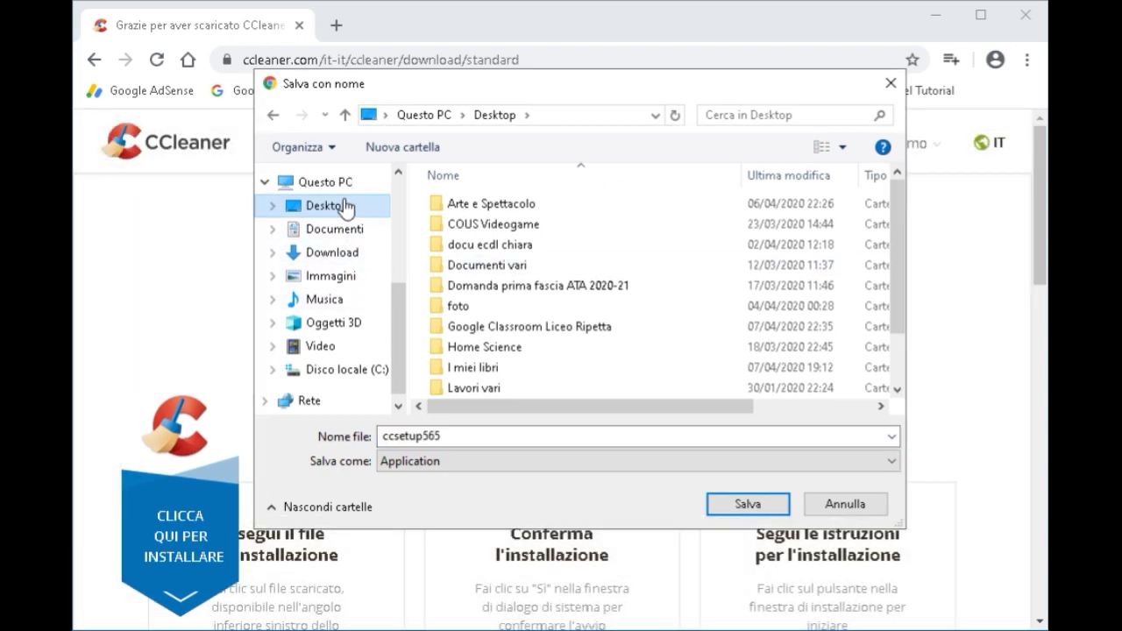
click(746, 507)
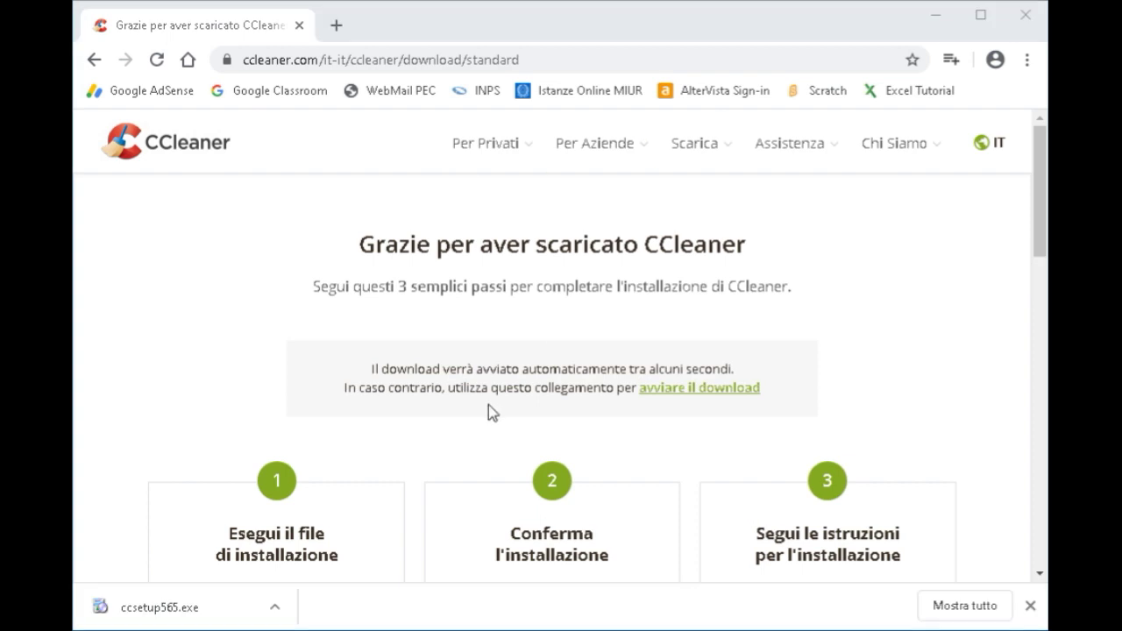
click(1026, 25)
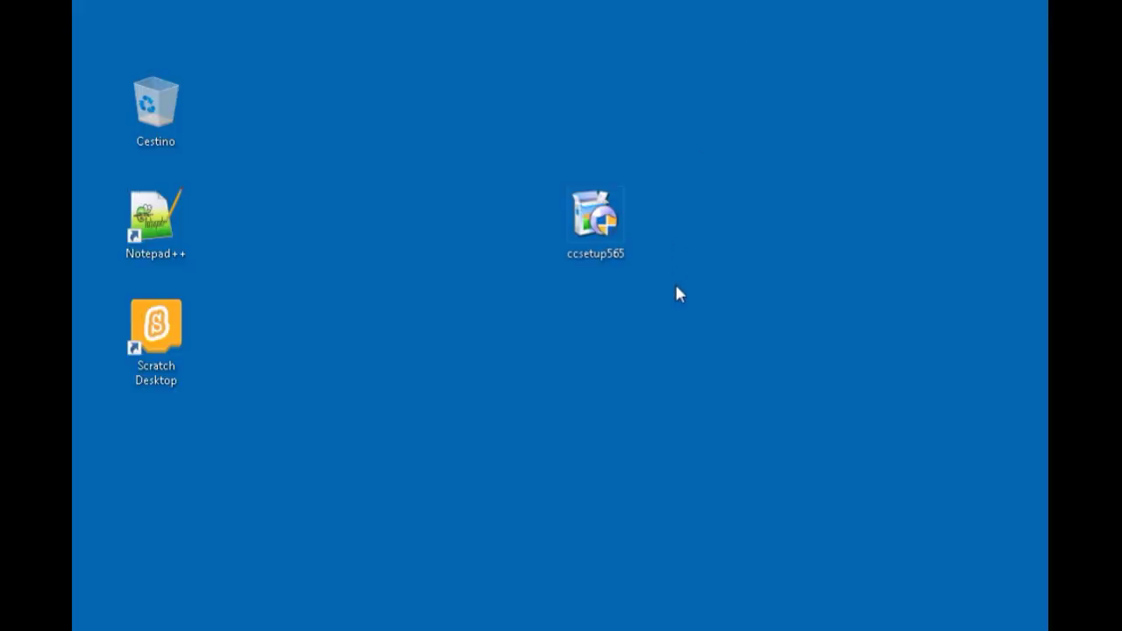
Reposition the ccsetup565 installer on the desktop and run it as administrator.
drag(582, 217, 527, 151)
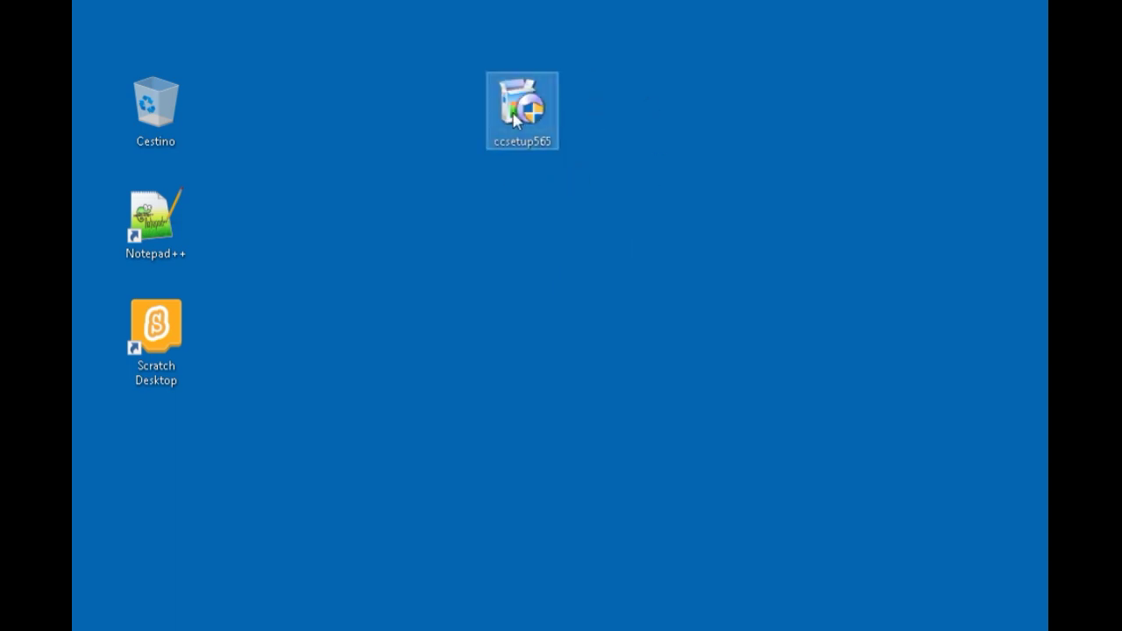
mouse_move(514, 120)
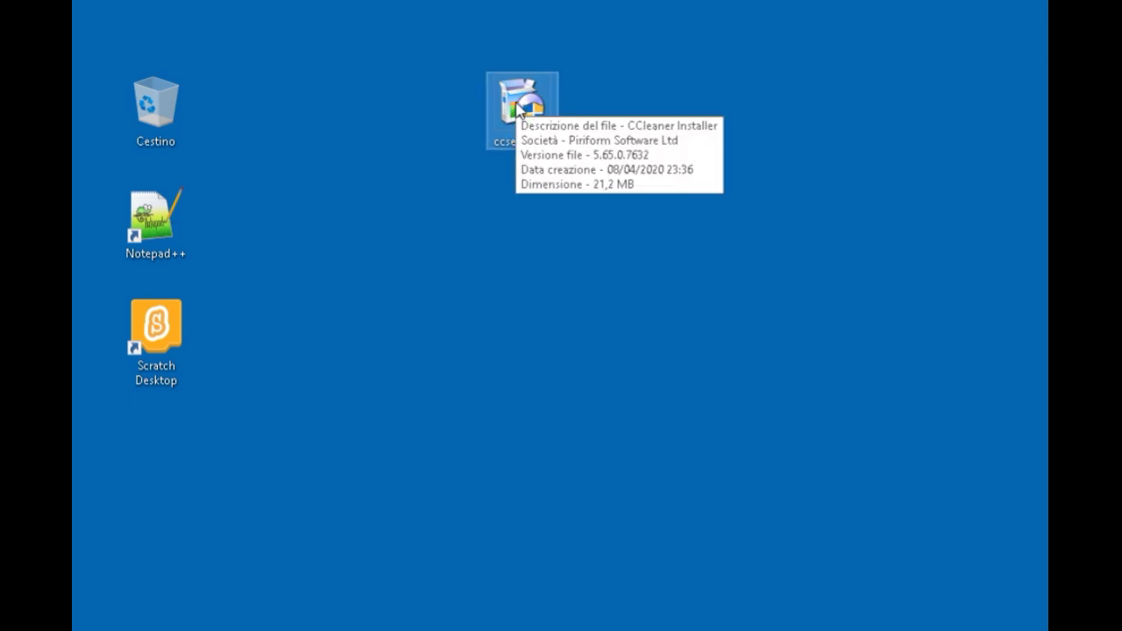
right_click(519, 108)
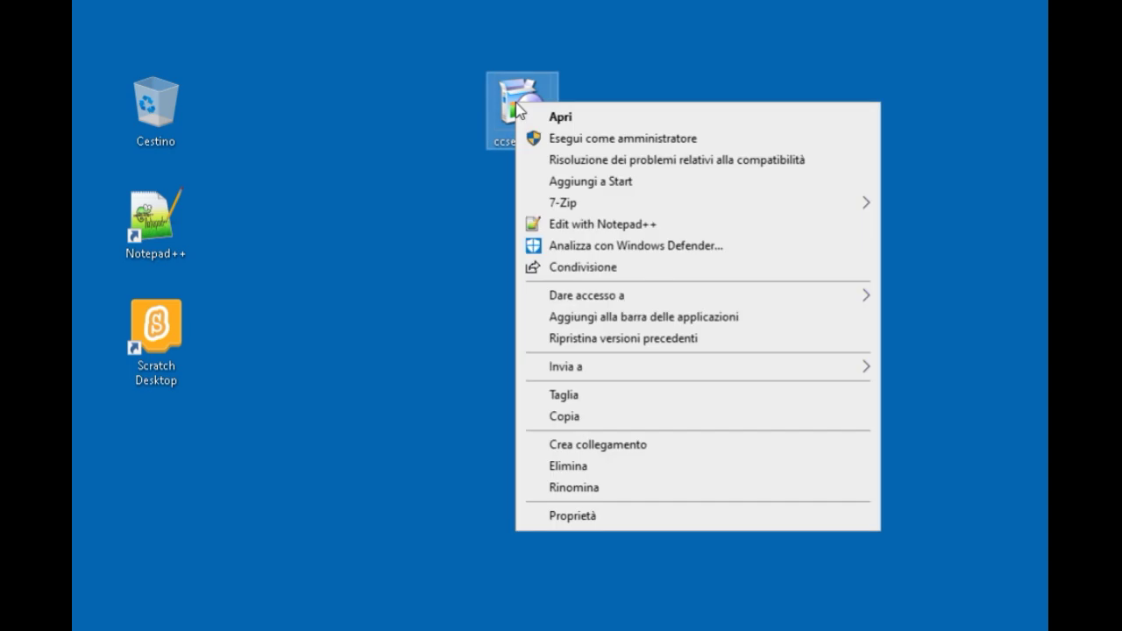
click(632, 146)
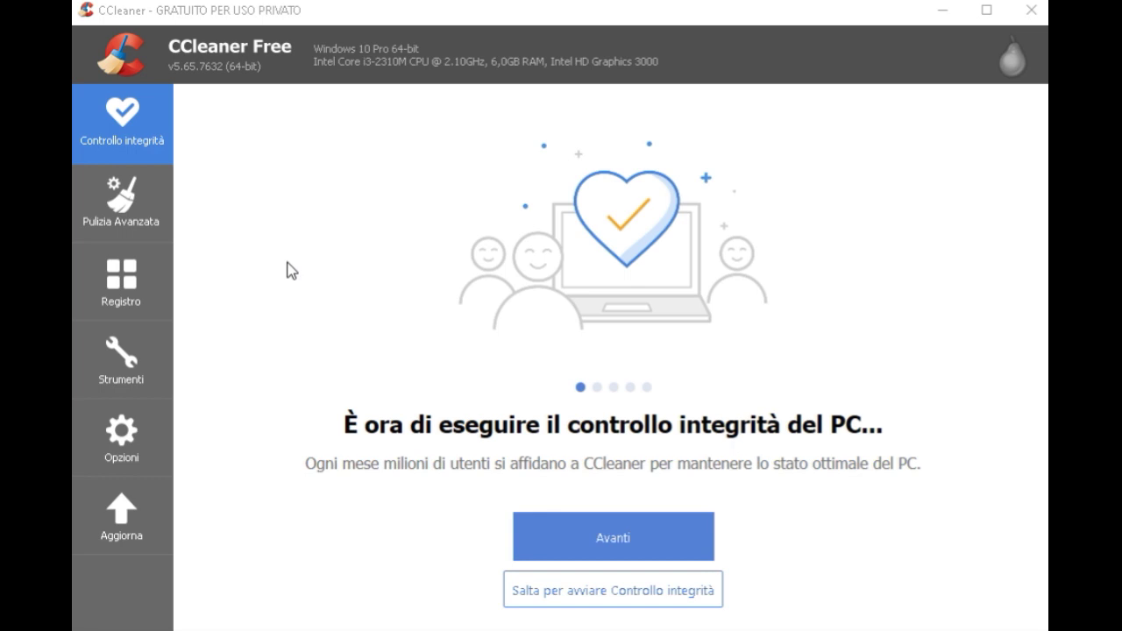
Analyze the PC with Advanced Cleaning using the checked Windows and application categories, and run the cleaning.
click(122, 198)
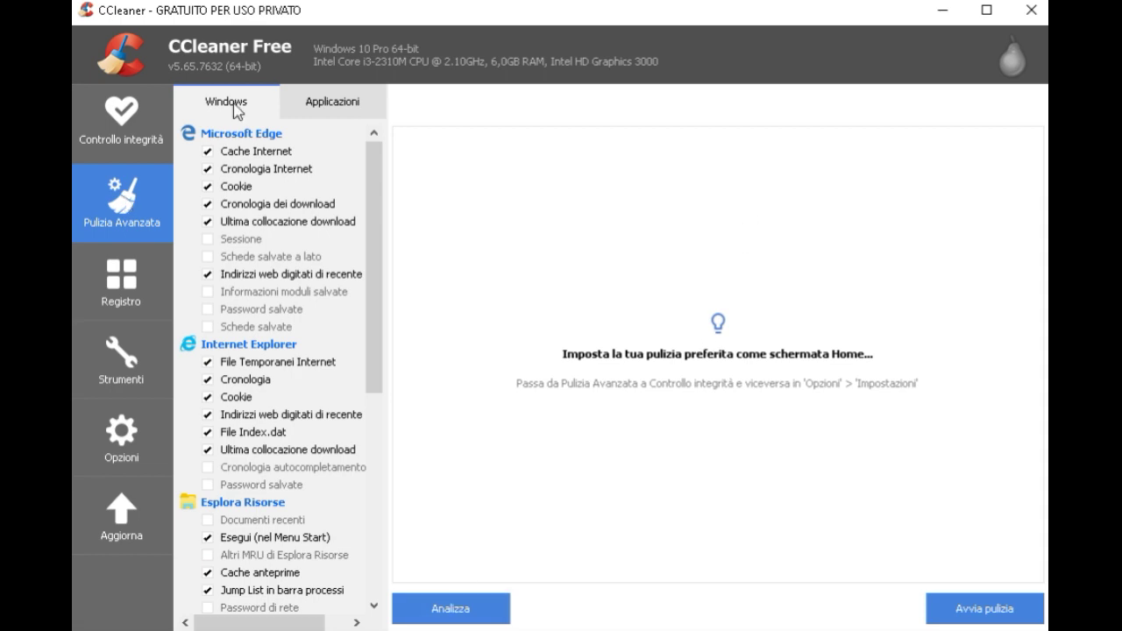
click(340, 108)
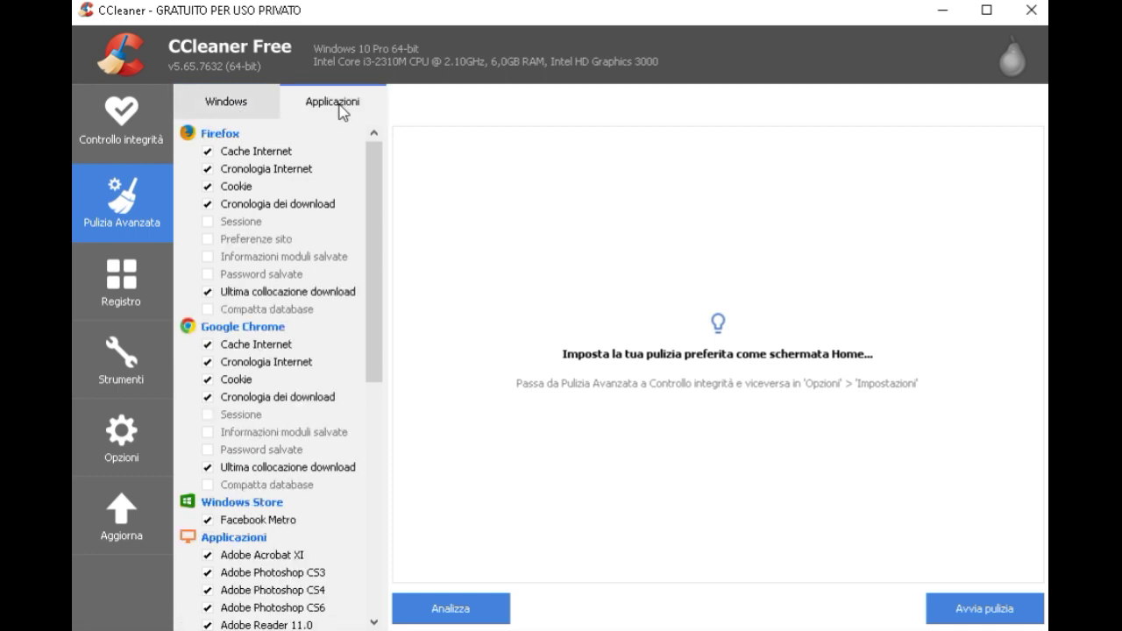
click(244, 110)
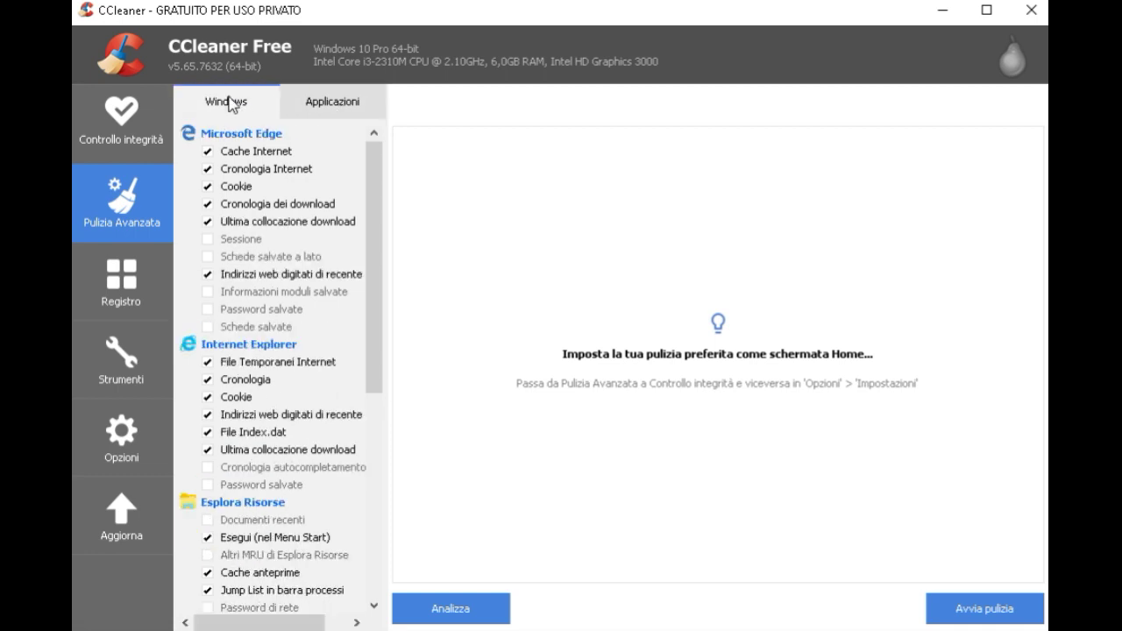
click(466, 609)
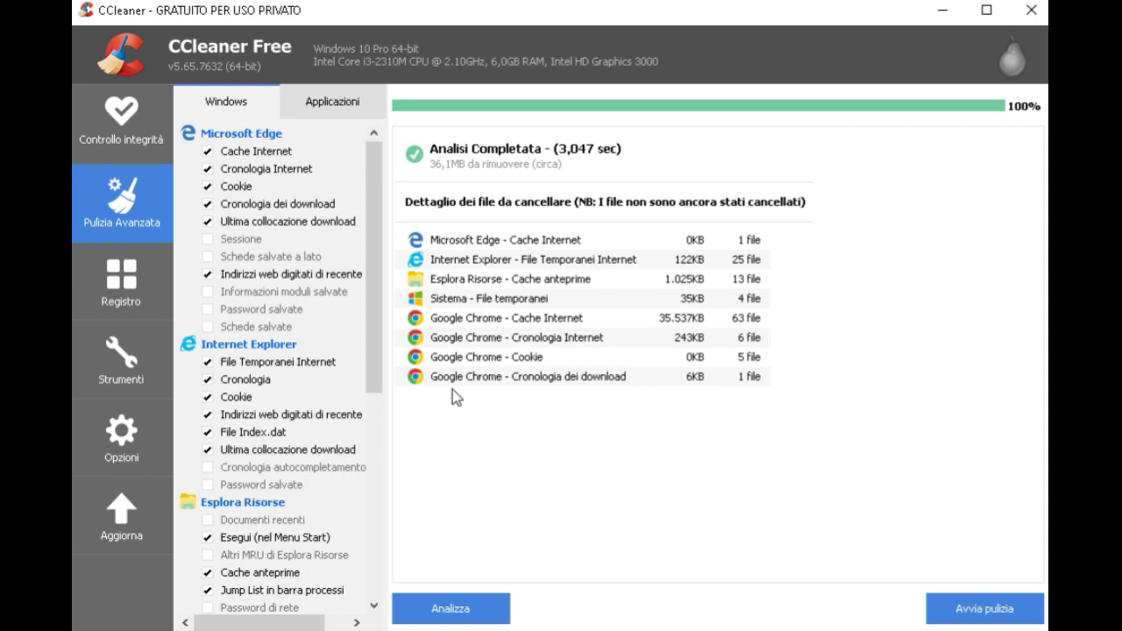
click(969, 611)
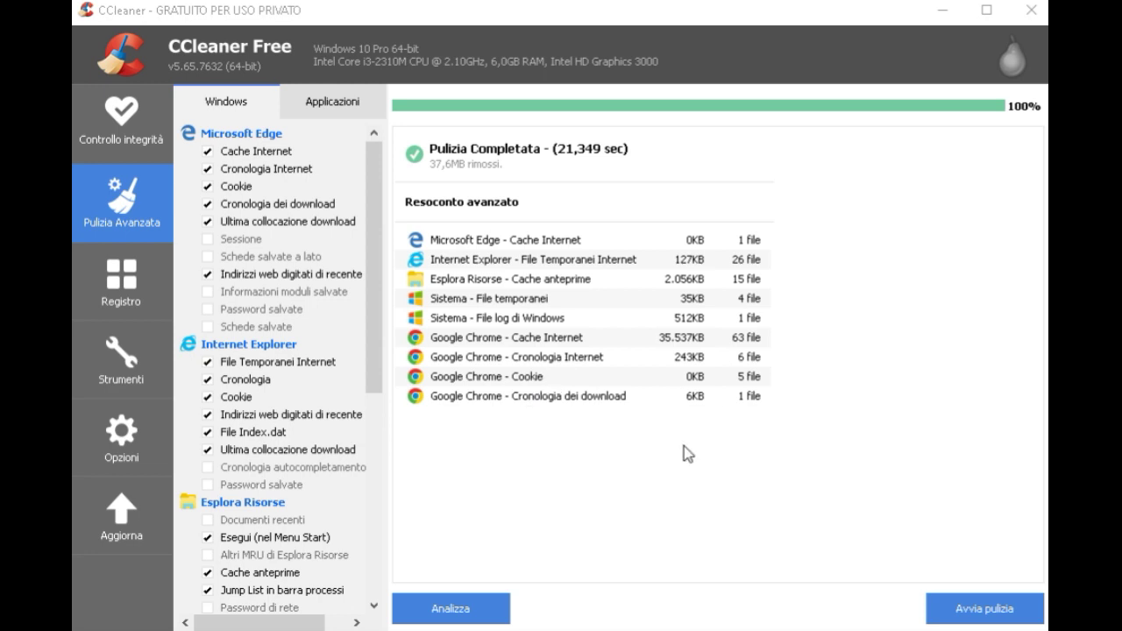
Repeat the Advanced Cleaning analysis from both the Windows and the application categories to check for leftover files.
click(441, 609)
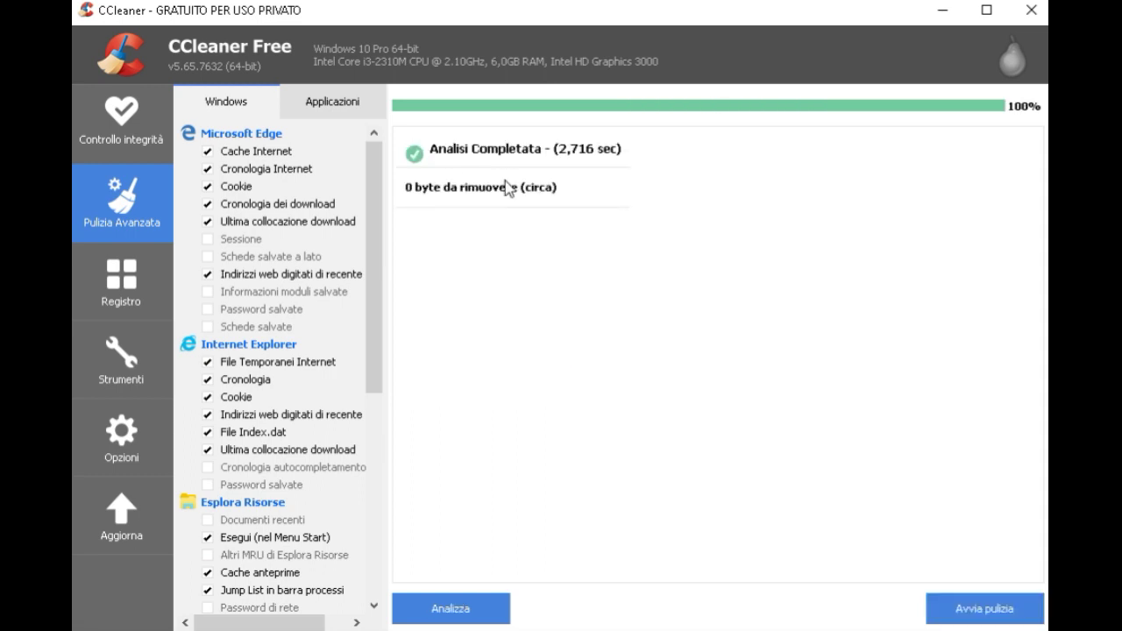
click(320, 105)
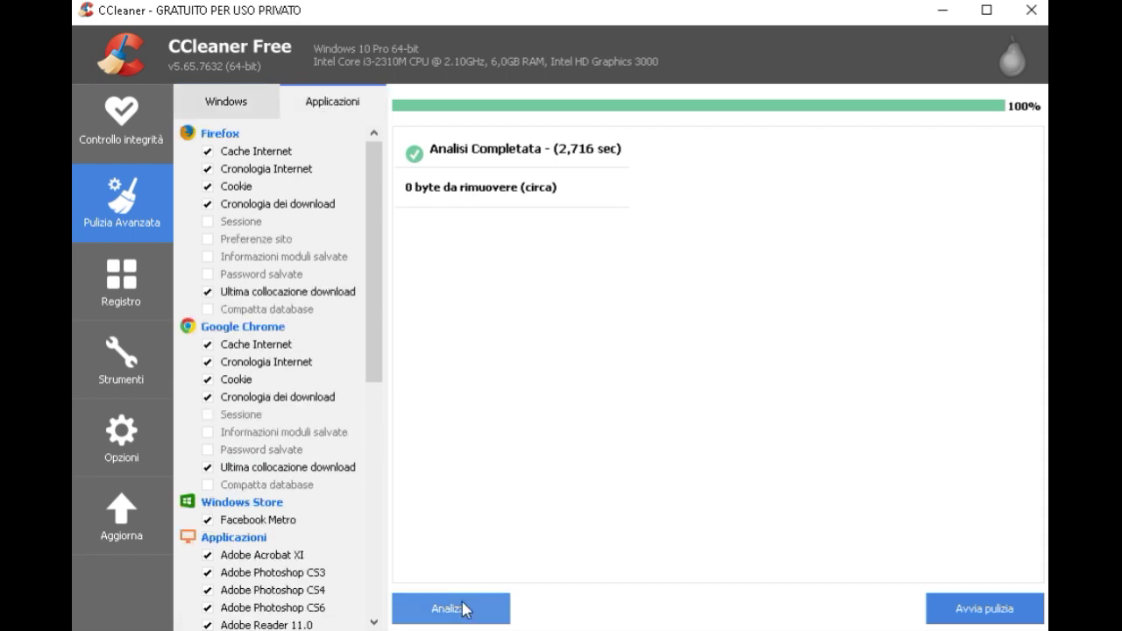
click(462, 608)
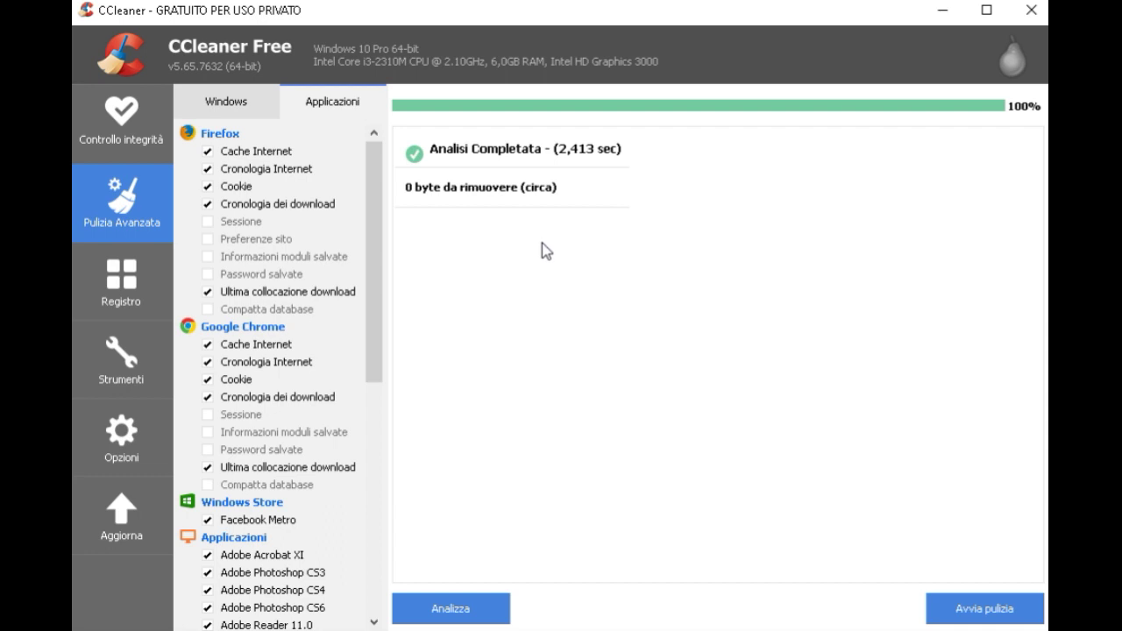
Scan the Windows registry for problems with all registry cleaning categories checked.
click(123, 280)
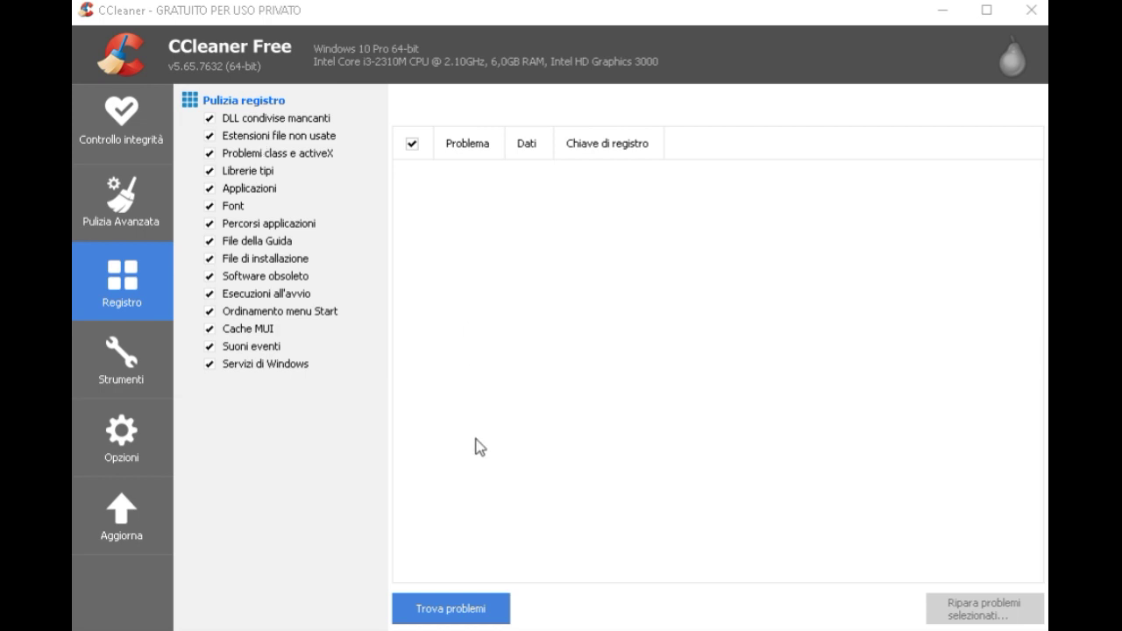
click(446, 617)
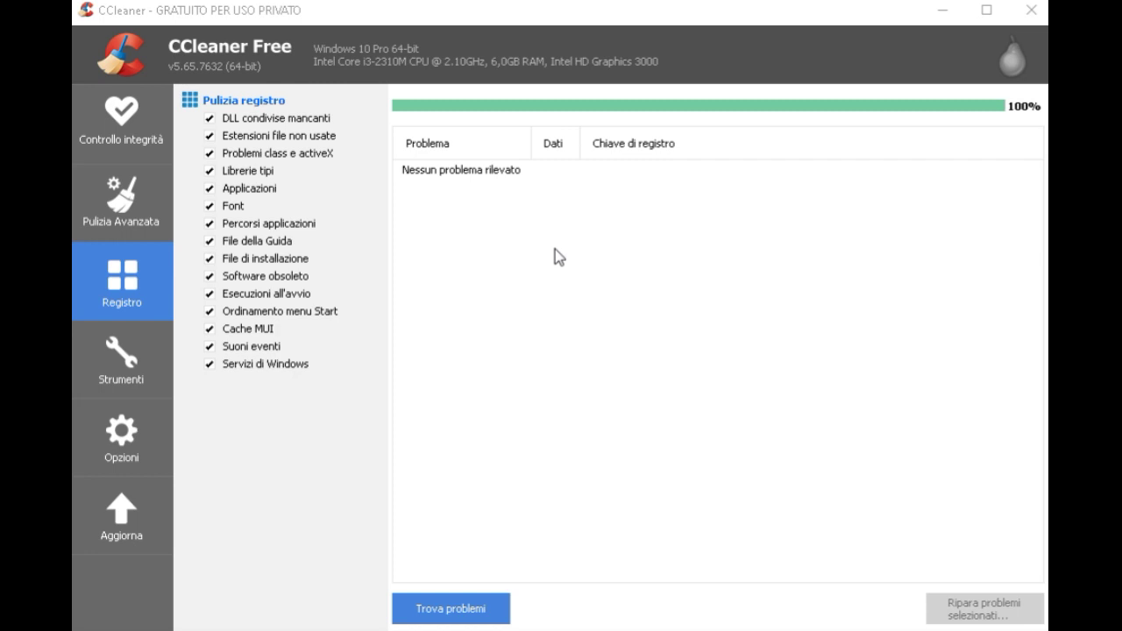
Go through the Health Check introduction, run the check on the PC and optimize the problems it finds.
click(129, 128)
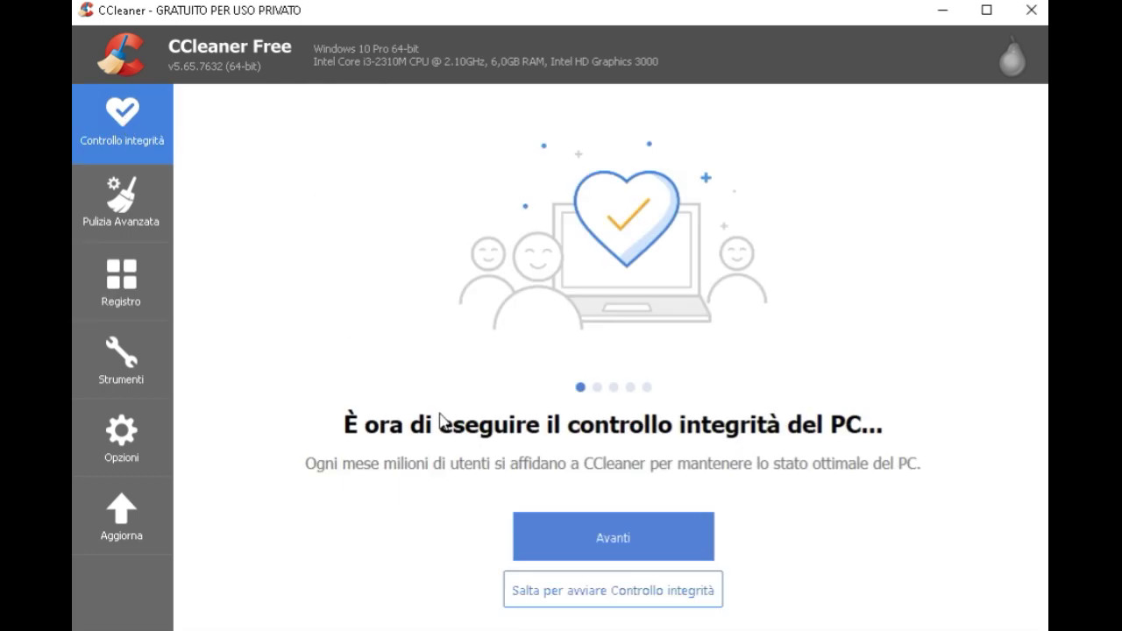
click(604, 543)
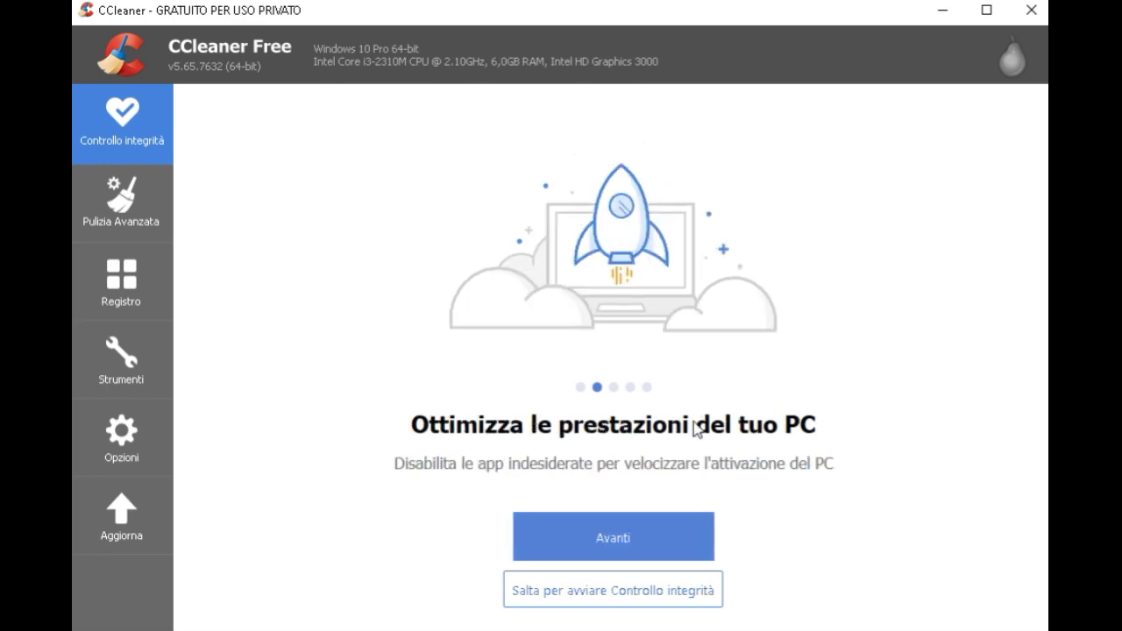
click(635, 542)
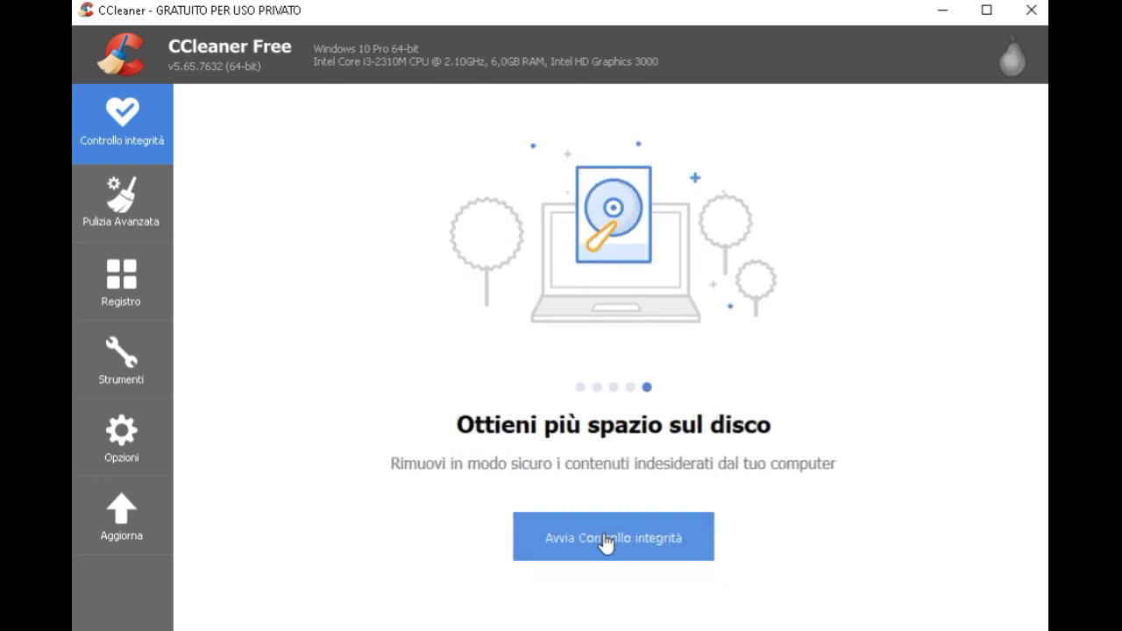
click(607, 542)
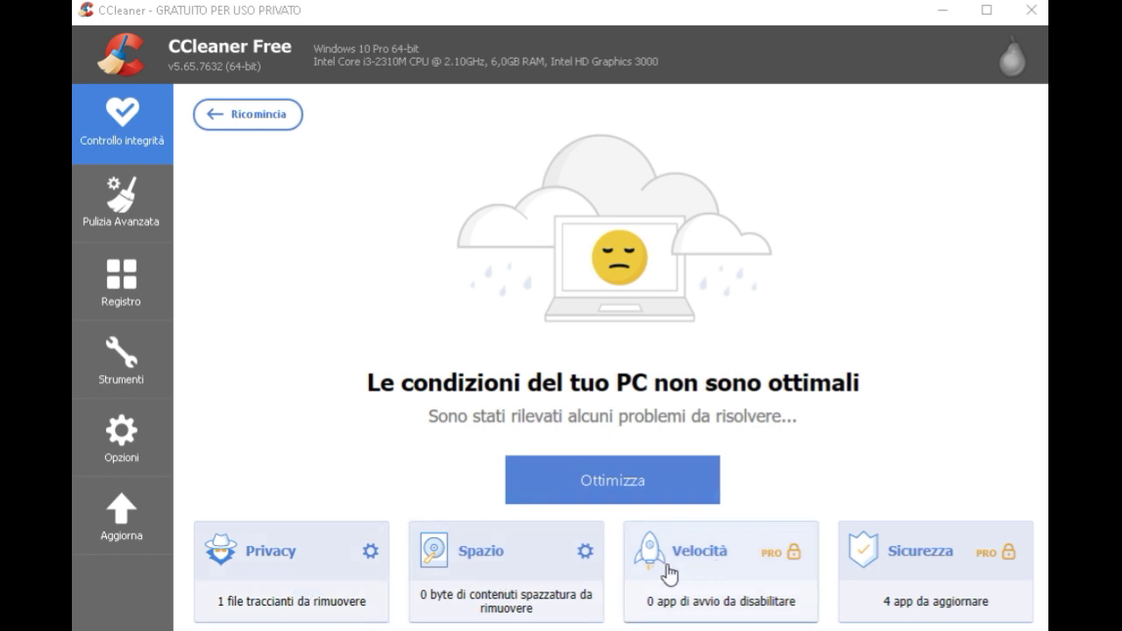
click(612, 484)
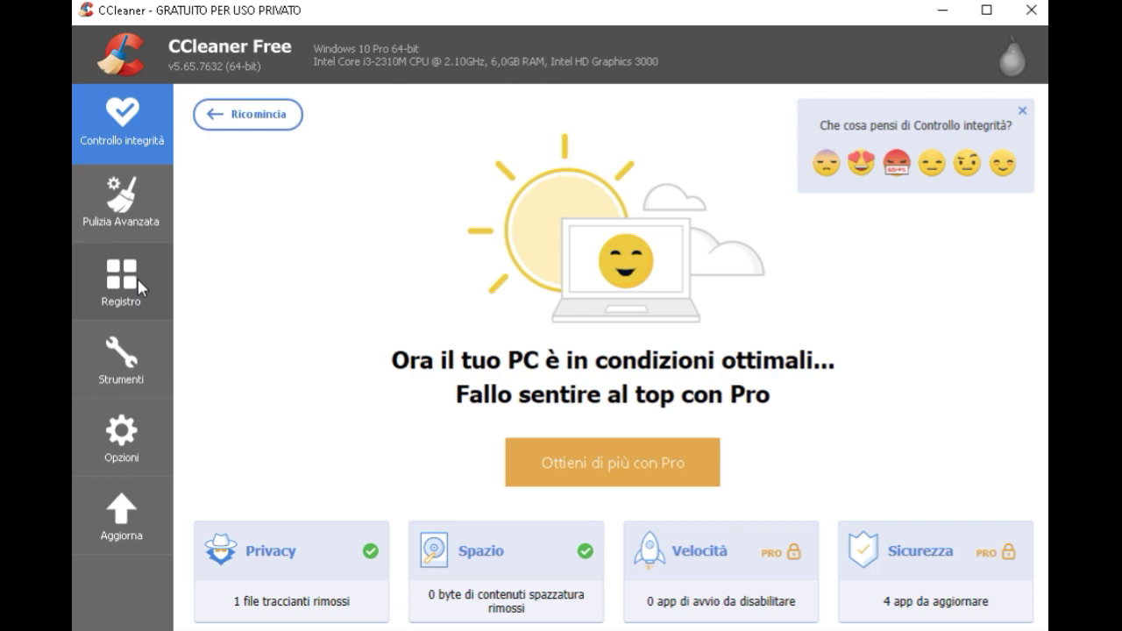
Examine the uninstall and startup tools and the options for general settings, cookies, exclusions, scheduling and smart cleaning, ending back at Advanced Cleaning.
click(120, 350)
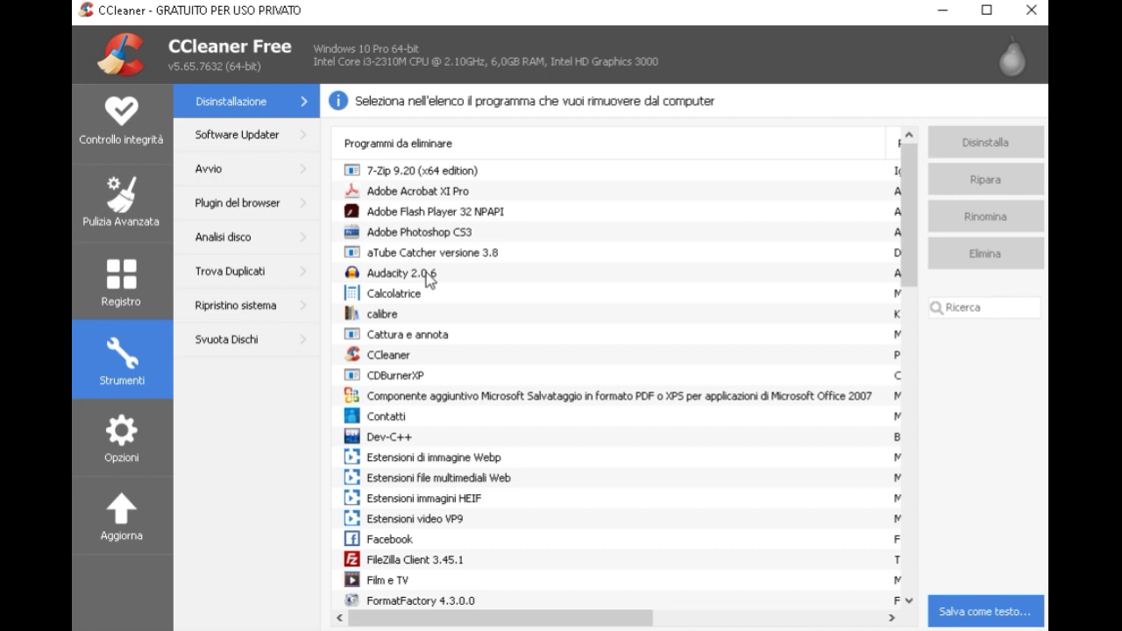
click(226, 172)
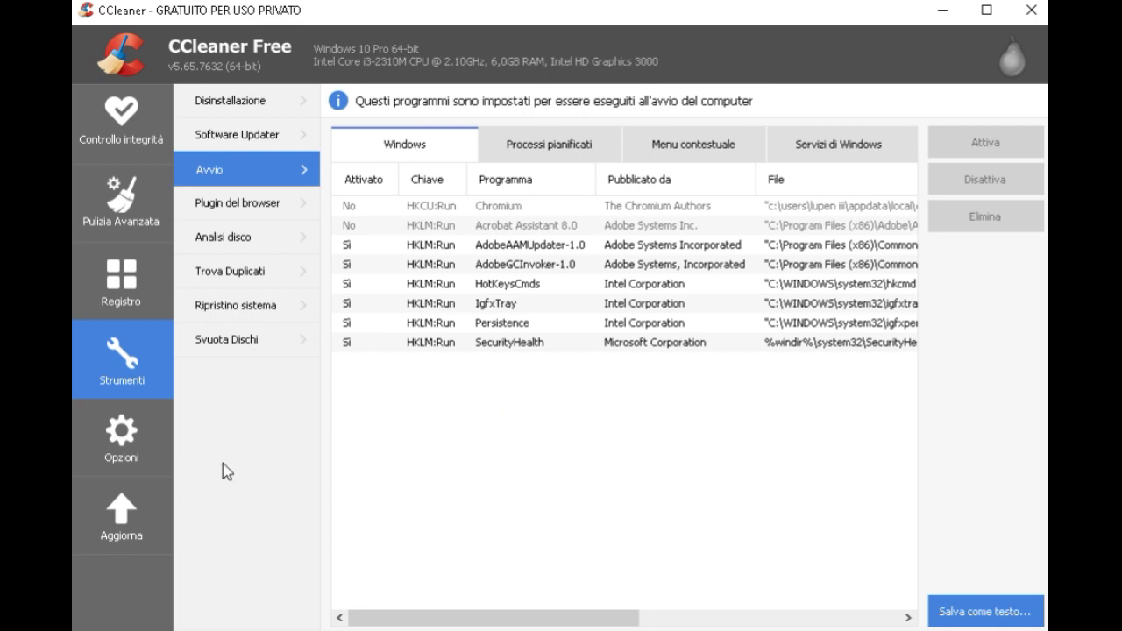
click(121, 436)
click(230, 103)
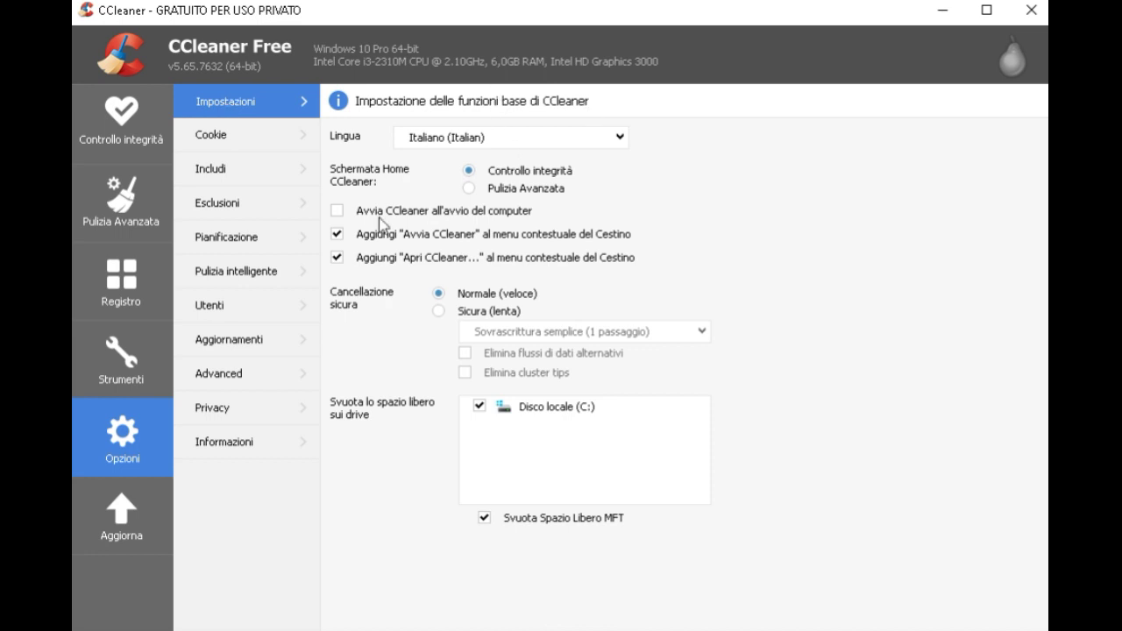
click(225, 140)
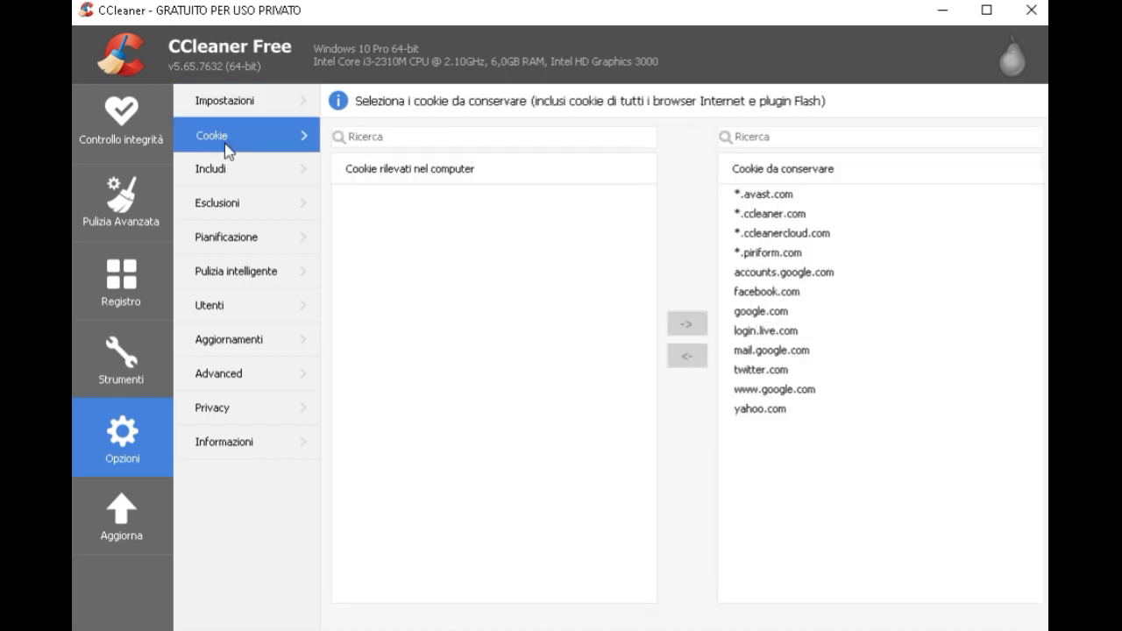
click(202, 194)
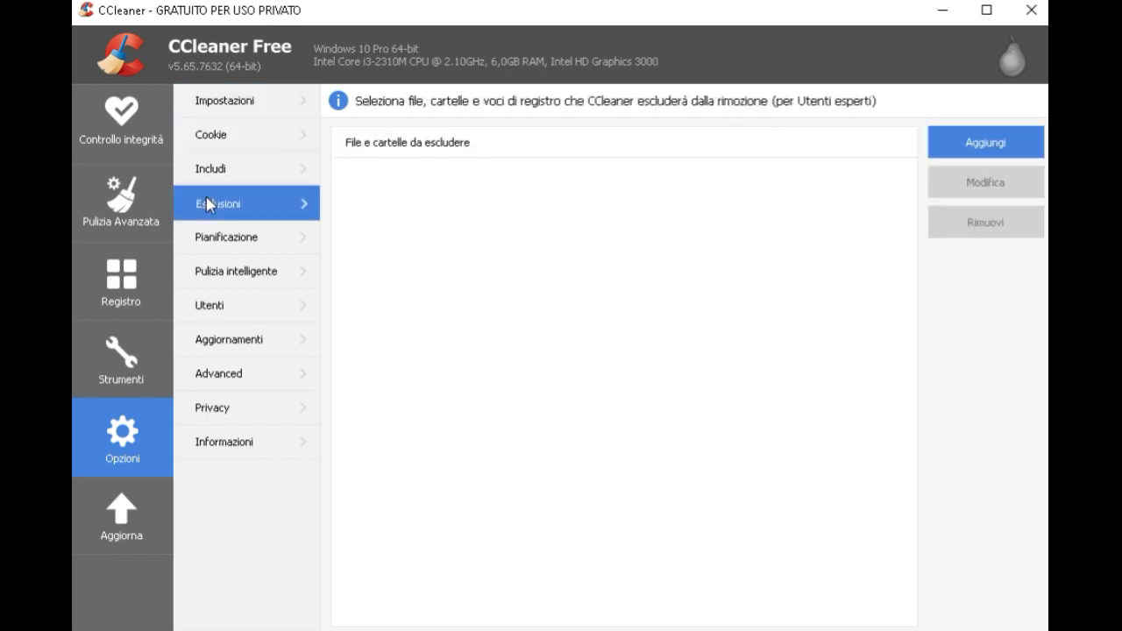
click(254, 243)
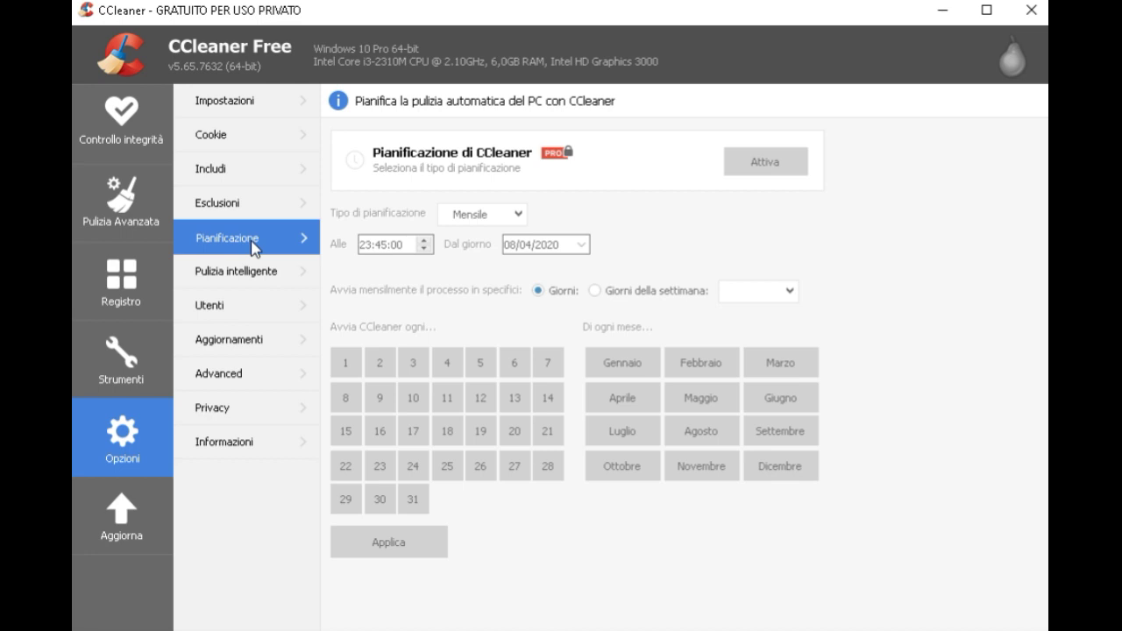
click(242, 268)
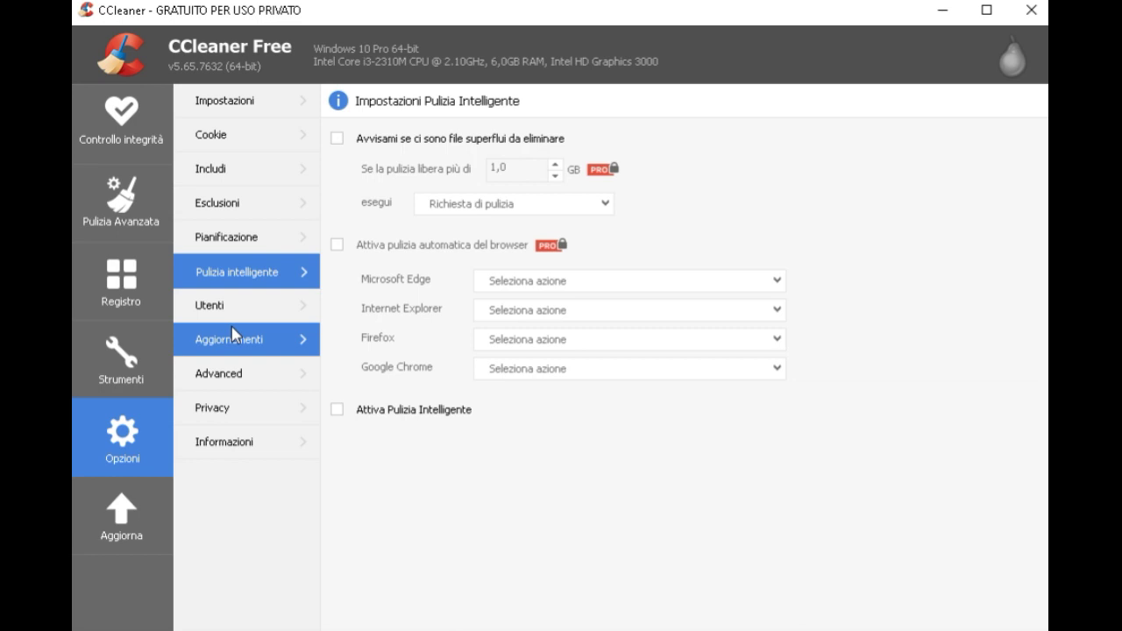
click(132, 209)
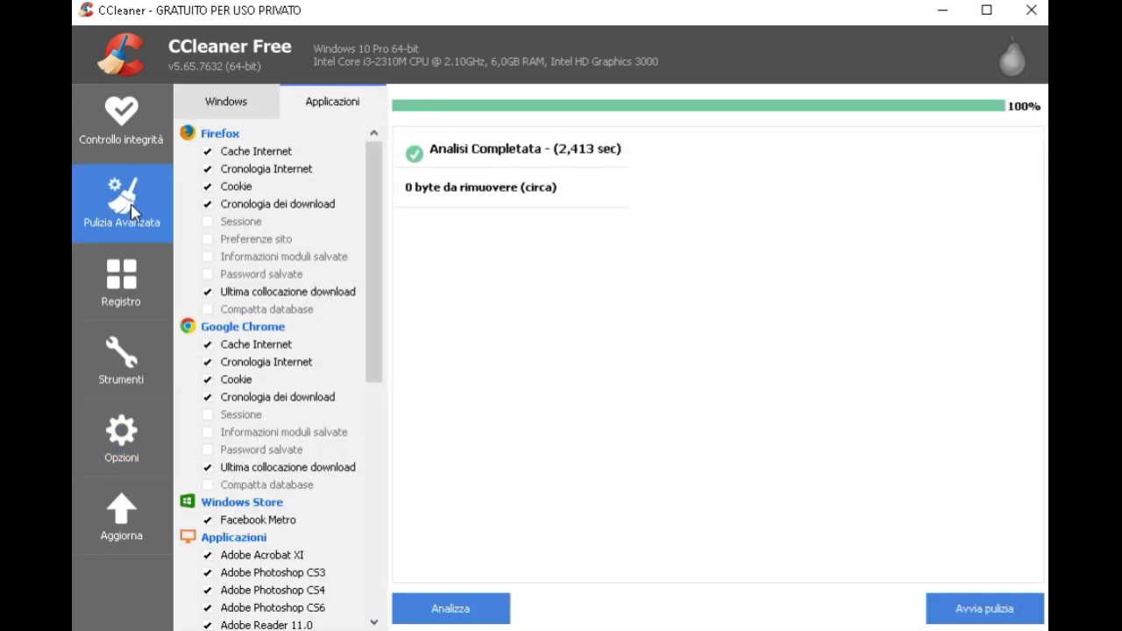